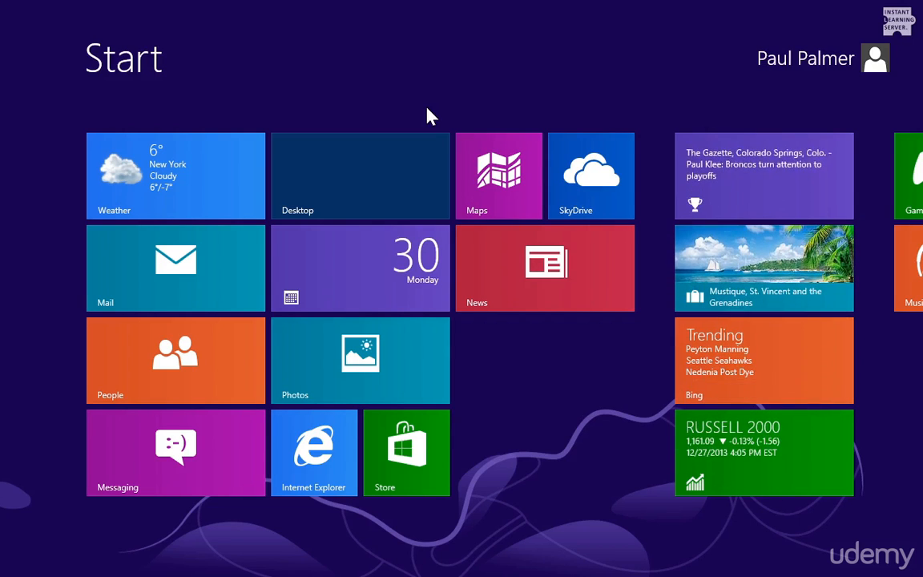
- Search Start settings for 'password' and open the picture password options on the Users page
{"action": "left_click", "coordinate": [810, 64]}
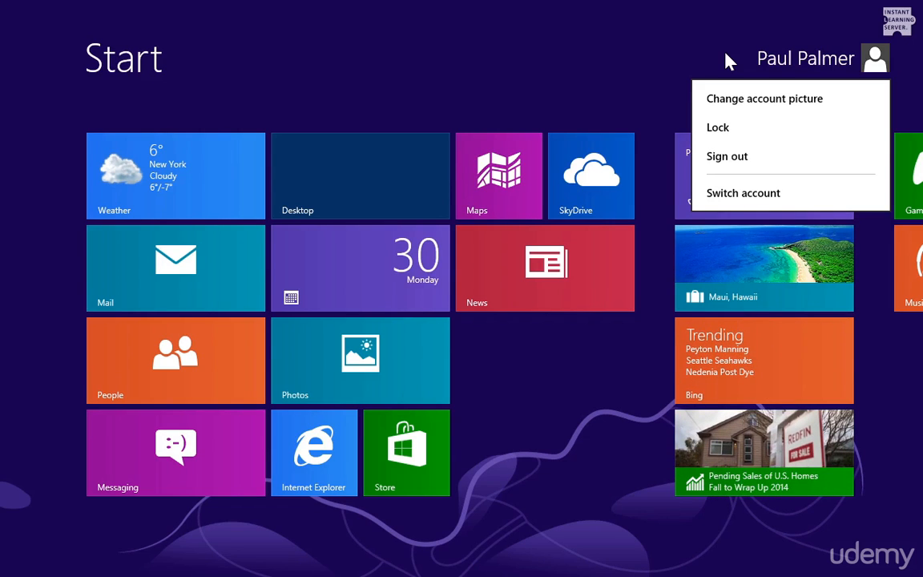
{"action": "left_click", "coordinate": [730, 61]}
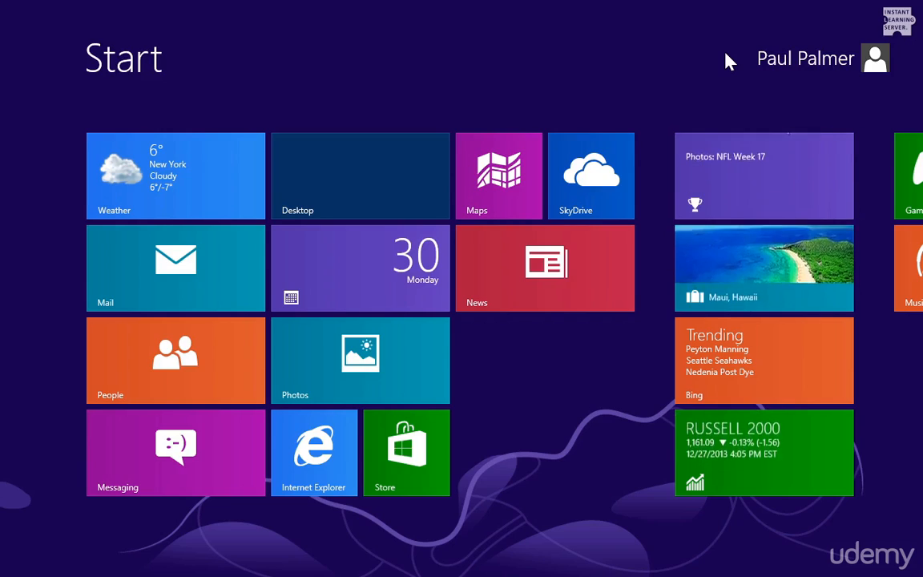
{"action": "type", "text": "password"}
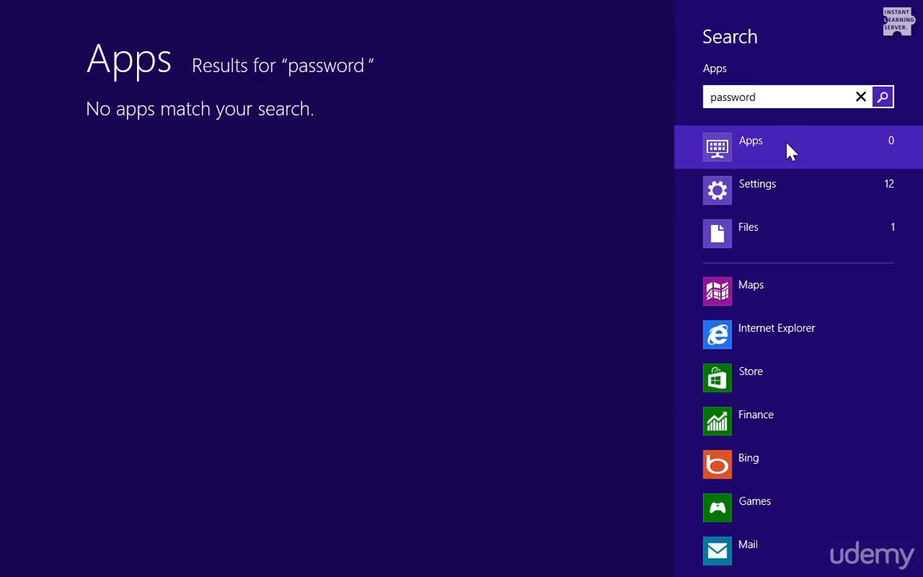
{"action": "left_click", "coordinate": [777, 188]}
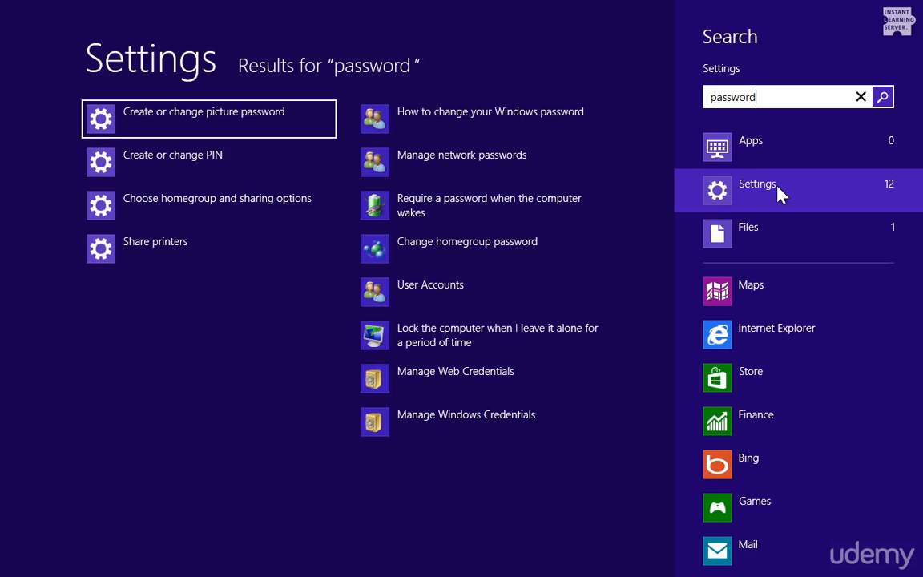
{"action": "left_click", "coordinate": [261, 134]}
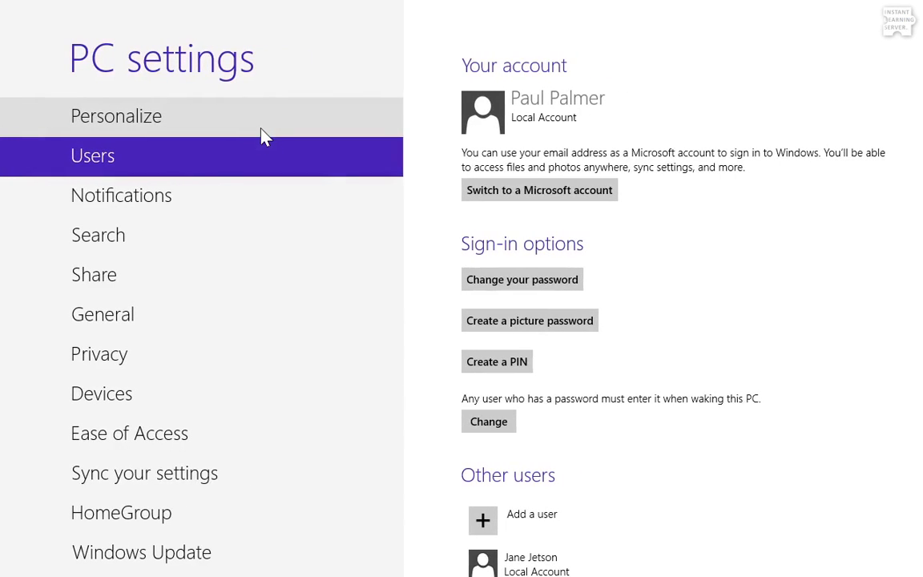
- Start a picture password, confirm with the current account password, and go to pick an image
{"action": "left_click", "coordinate": [548, 332]}
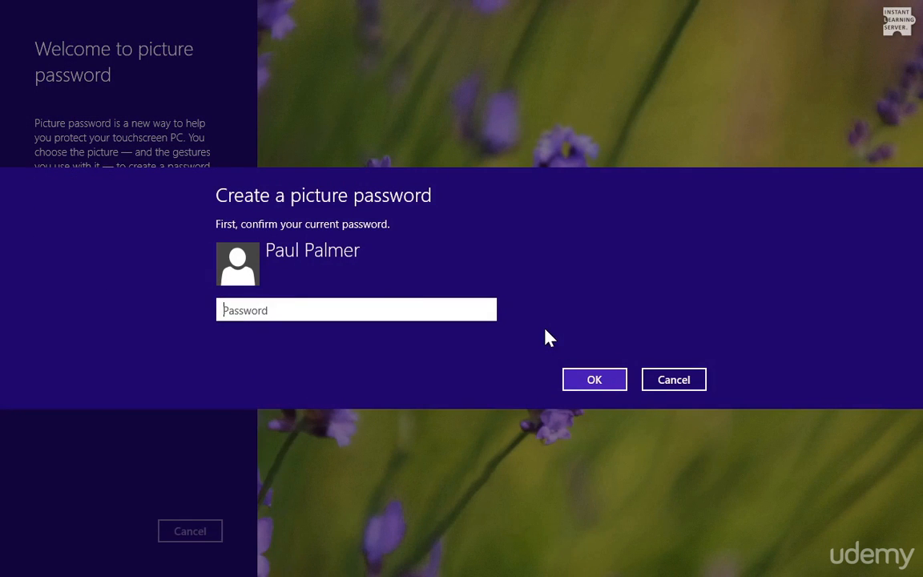
{"action": "type", "text": "••••••••"}
{"action": "left_click", "coordinate": [575, 379]}
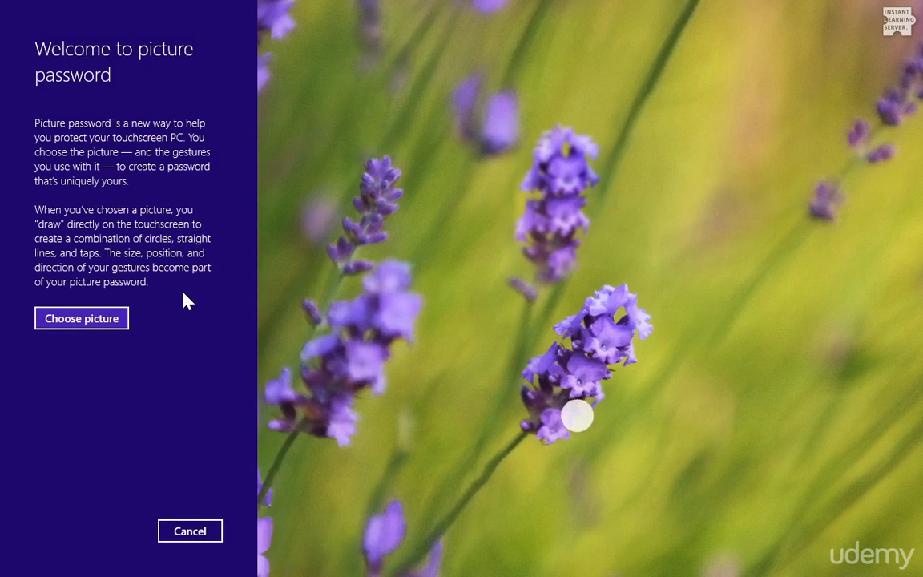
{"action": "left_click", "coordinate": [93, 320]}
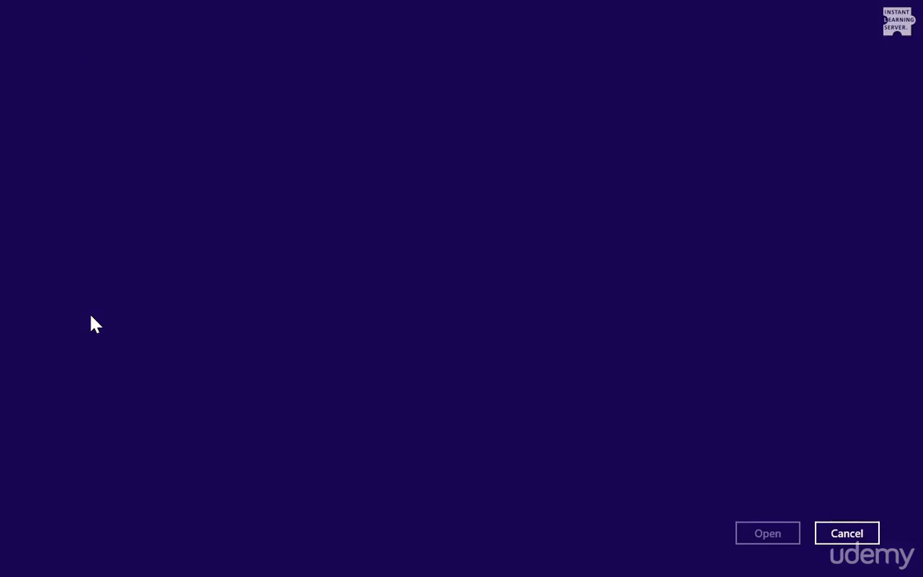
- Select the butterfly photo from Pictures and accept it as the picture password image
{"action": "mouse_move", "coordinate": [185, 201]}
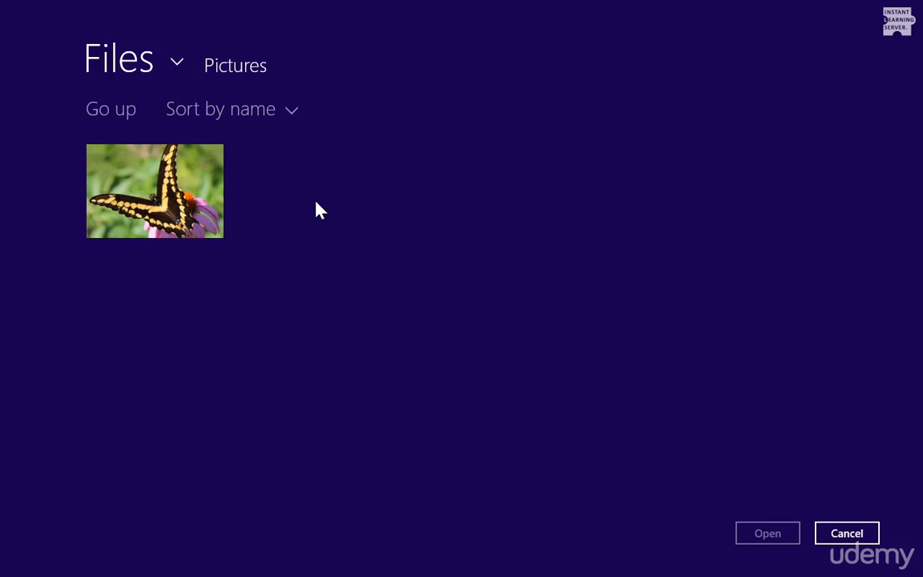
{"action": "left_click", "coordinate": [208, 219]}
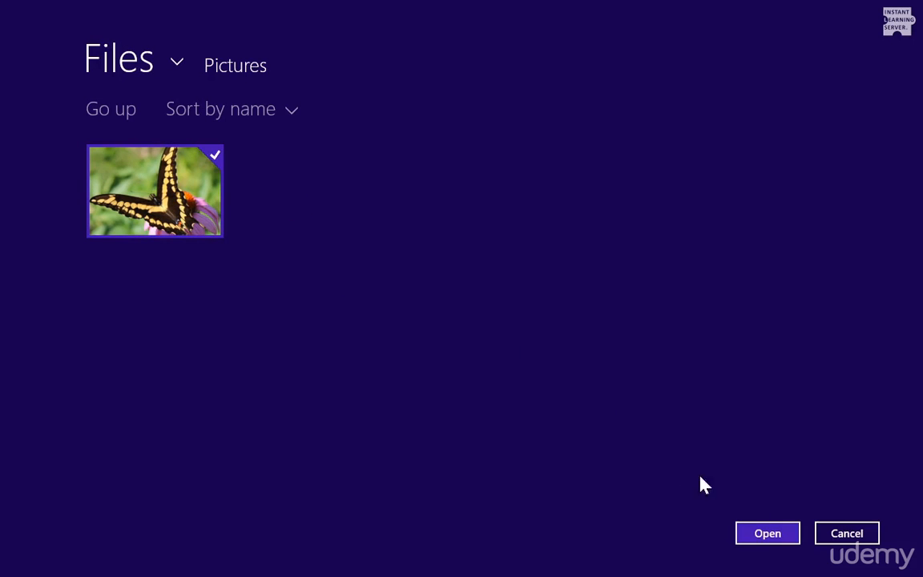
{"action": "left_click", "coordinate": [765, 539]}
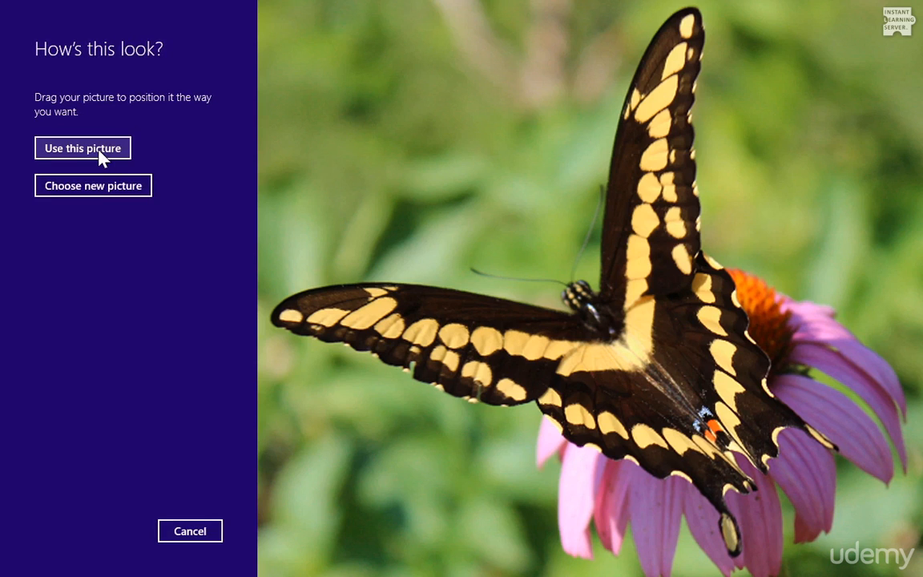
{"action": "left_click", "coordinate": [102, 157]}
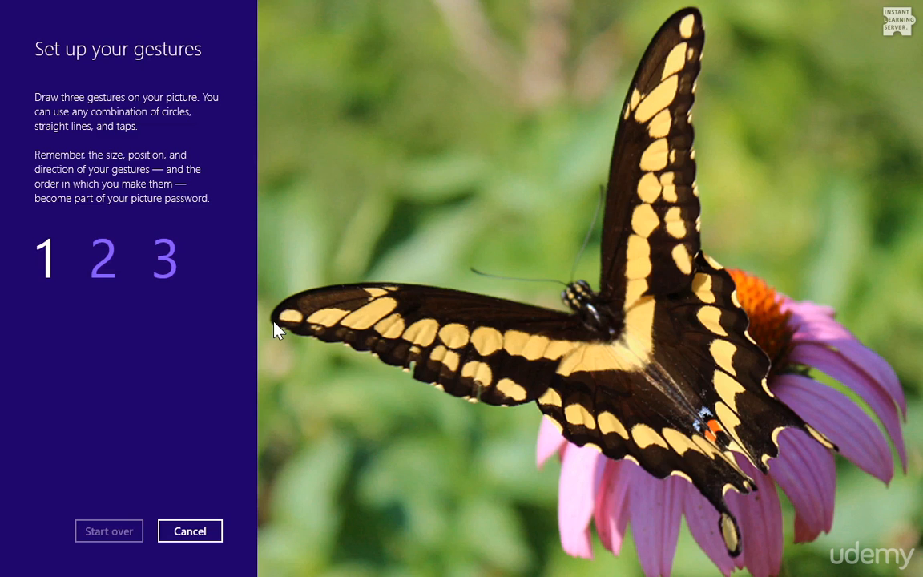
- Draw three gestures on the butterfly photo: two taps and a line from the wing tip
{"action": "left_click", "coordinate": [744, 556]}
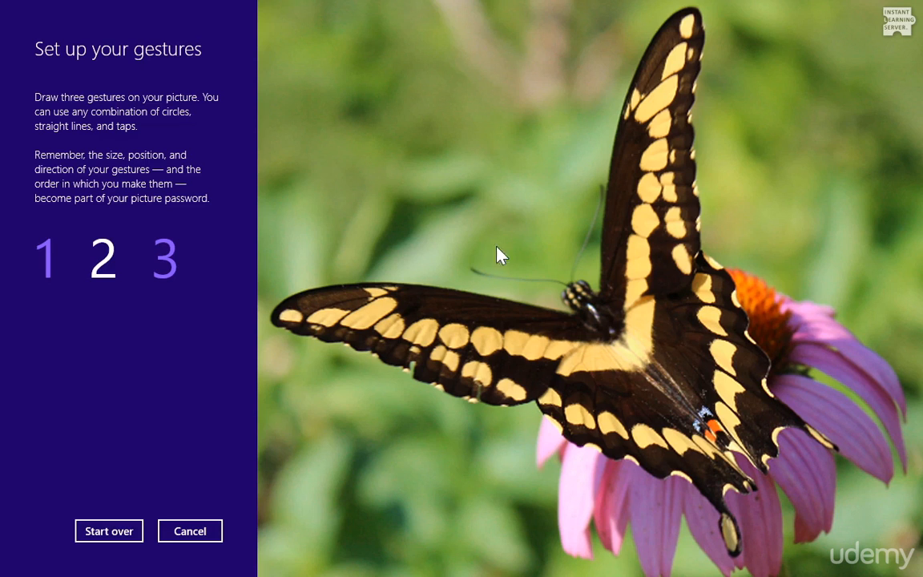
{"action": "left_click", "coordinate": [603, 193]}
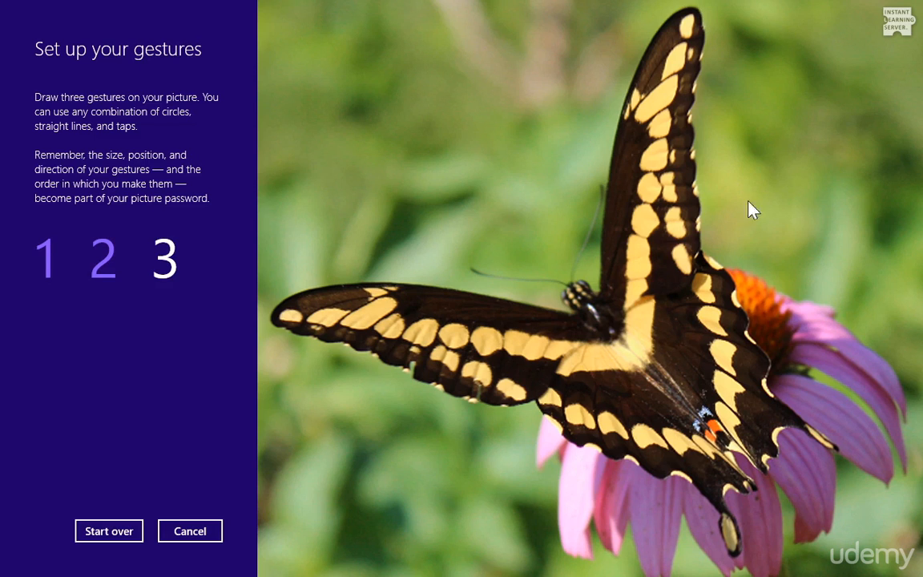
{"action": "left_click_drag", "start_coordinate": [701, 7], "coordinate": [841, 458]}
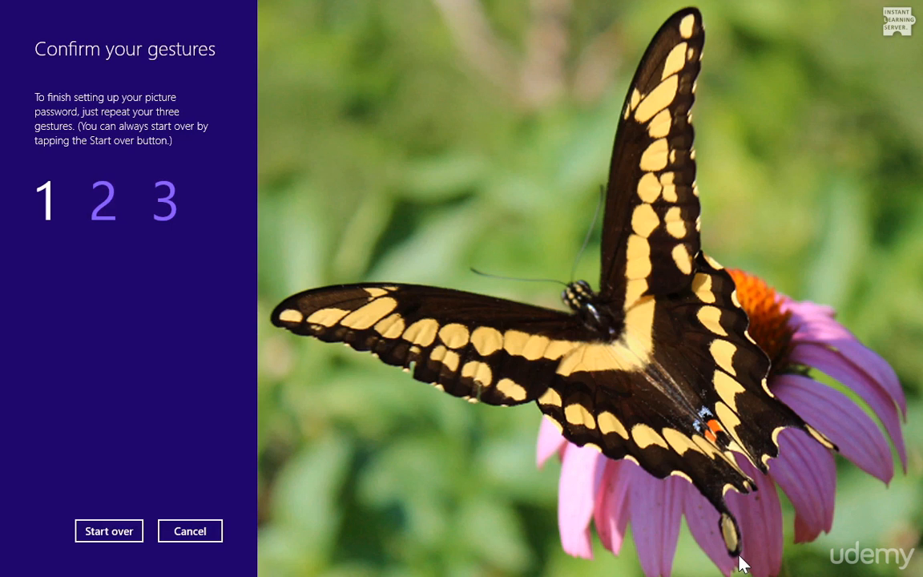
- Repeat the three gestures on the butterfly photo and finish the picture password setup
{"action": "left_click_drag", "start_coordinate": [277, 317], "coordinate": [739, 555]}
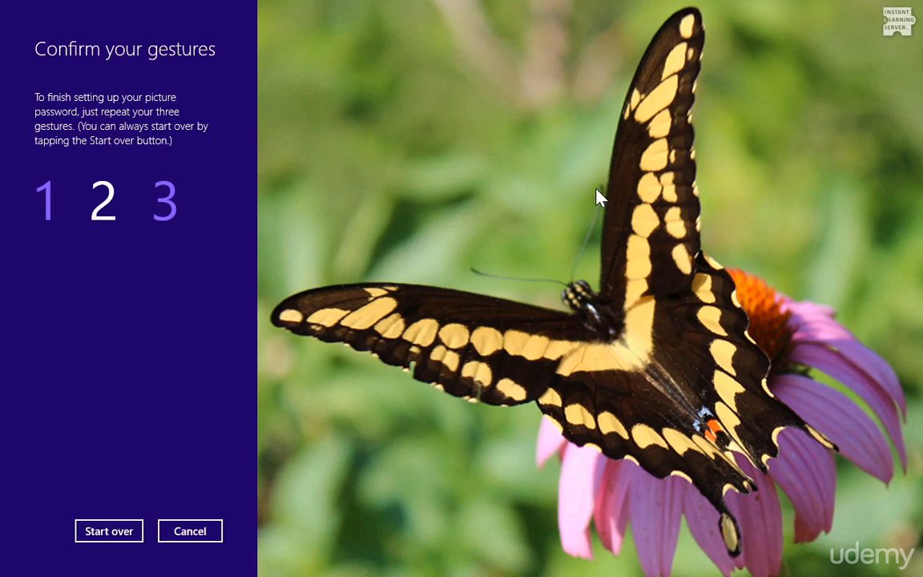
{"action": "left_click_drag", "start_coordinate": [597, 196], "coordinate": [474, 264]}
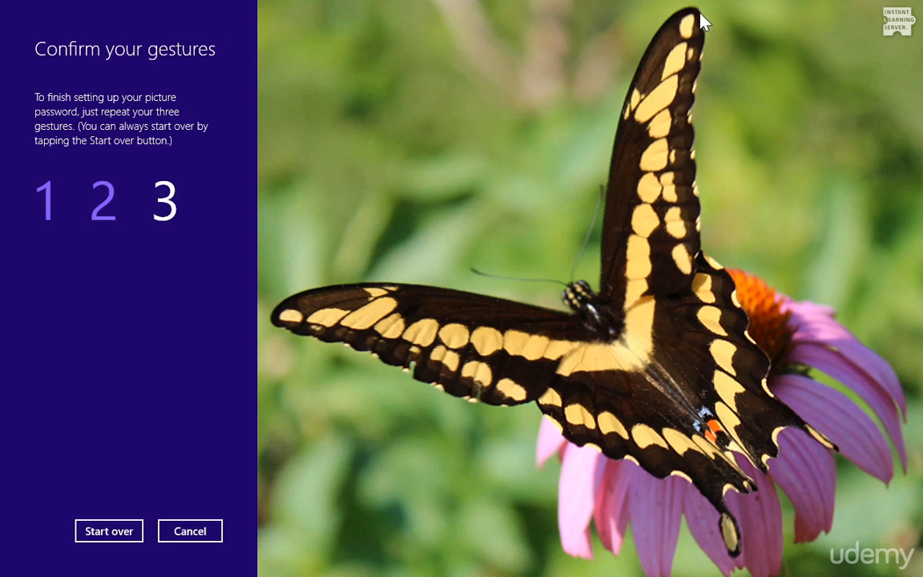
{"action": "left_click", "coordinate": [837, 450]}
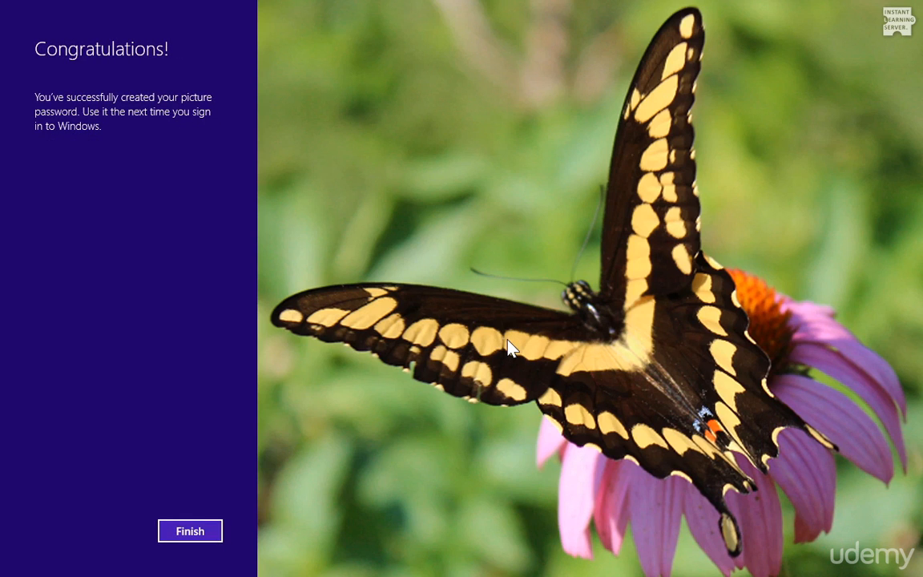
{"action": "left_click", "coordinate": [190, 533]}
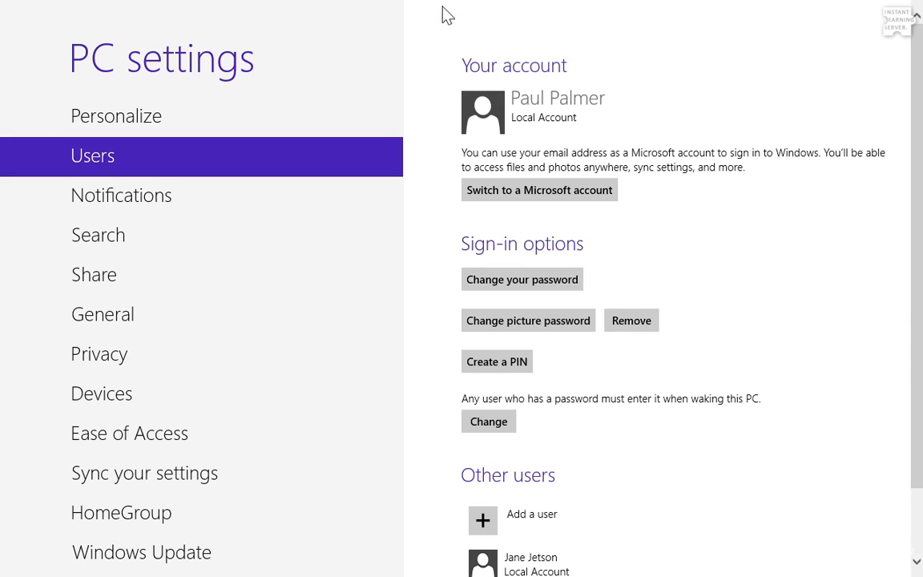
- Close PC settings by dragging it down, then show the account menu on Start
{"action": "left_click_drag", "start_coordinate": [448, 10], "coordinate": [448, 561]}
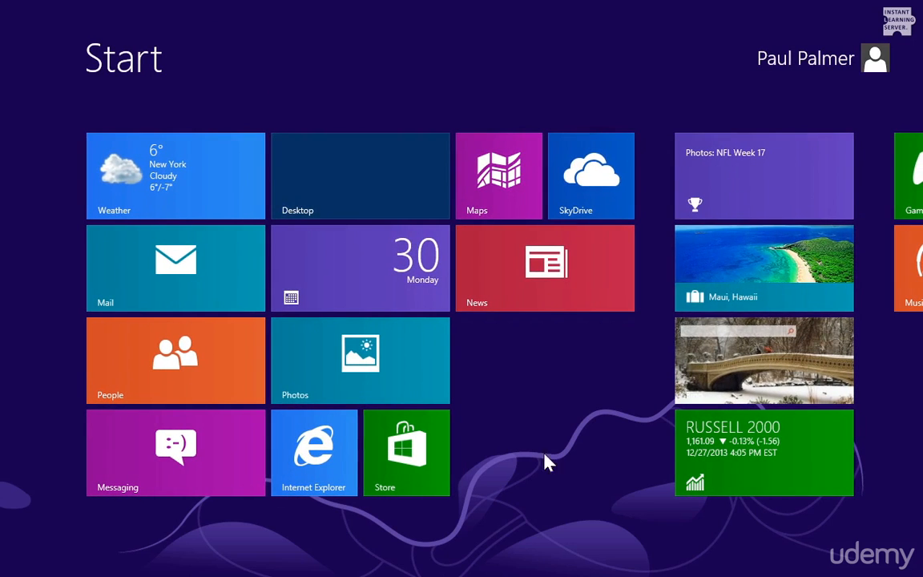
{"action": "left_click", "coordinate": [824, 66]}
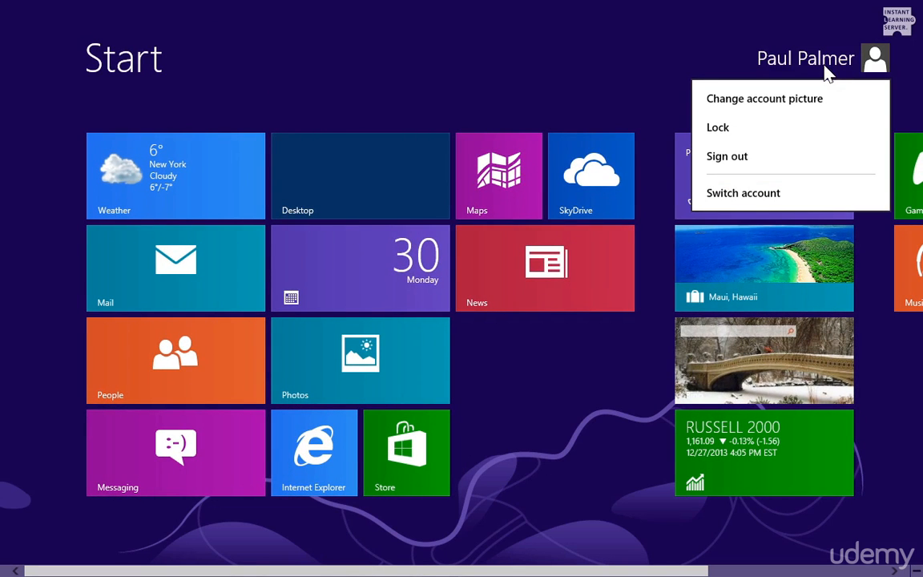
- Lock the PC, then sign back in by drawing the picture password gestures on the butterfly
{"action": "left_click", "coordinate": [789, 126]}
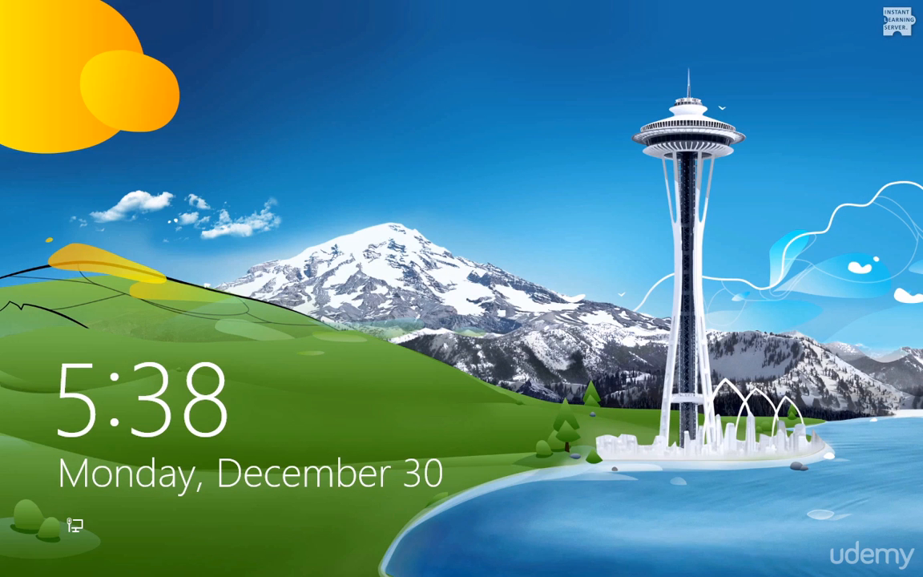
{"action": "left_click", "coordinate": [455, 324]}
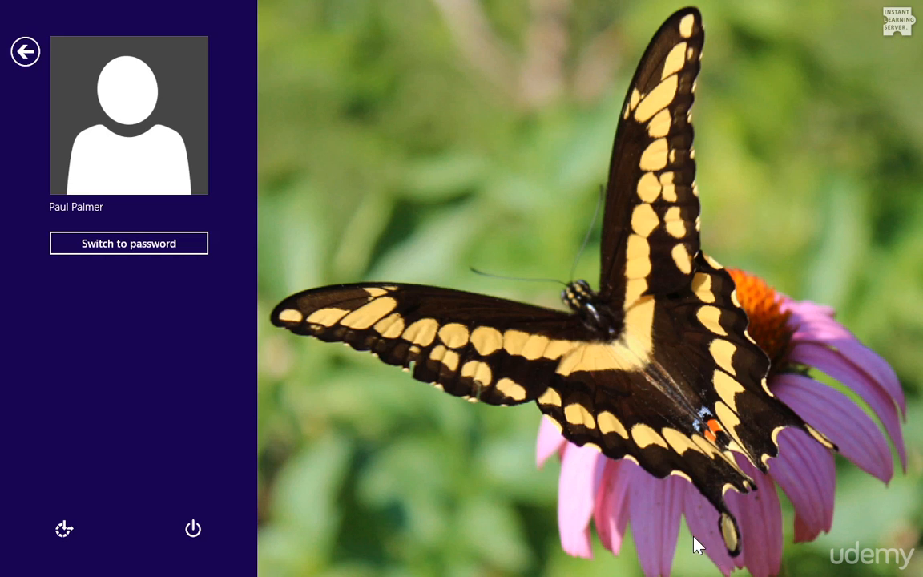
{"action": "left_click", "coordinate": [688, 490]}
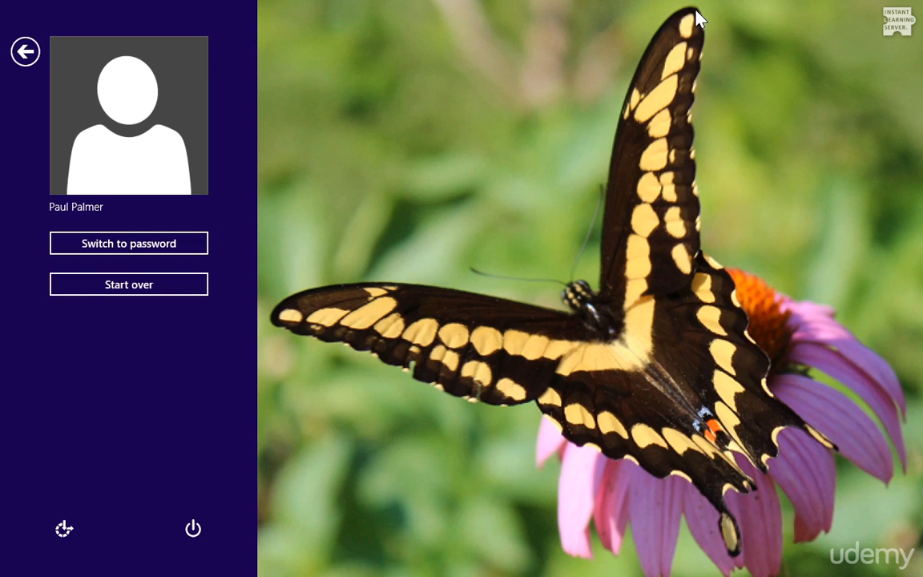
{"action": "left_click", "coordinate": [838, 453]}
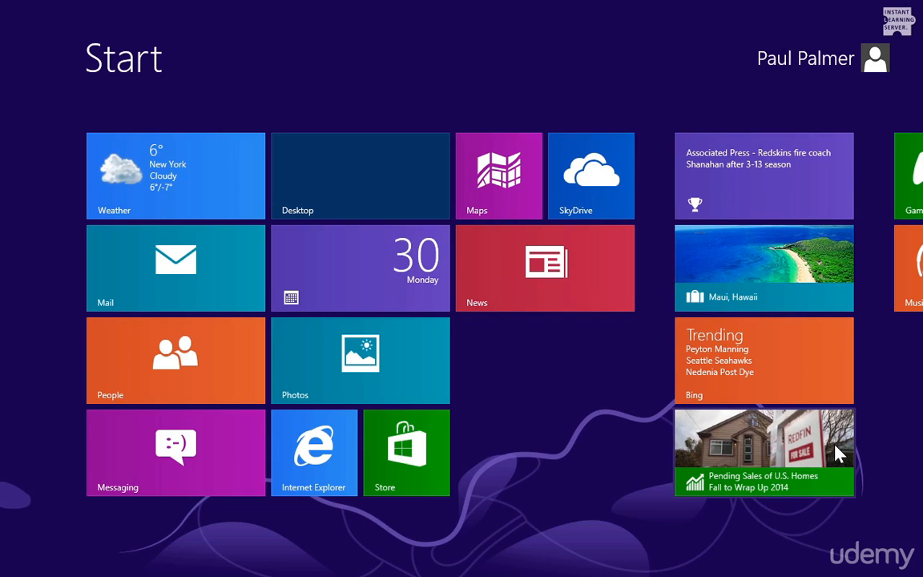
- Search settings for 'password' and open 'Create or change PIN' on the Users page
{"action": "type", "text": "password"}
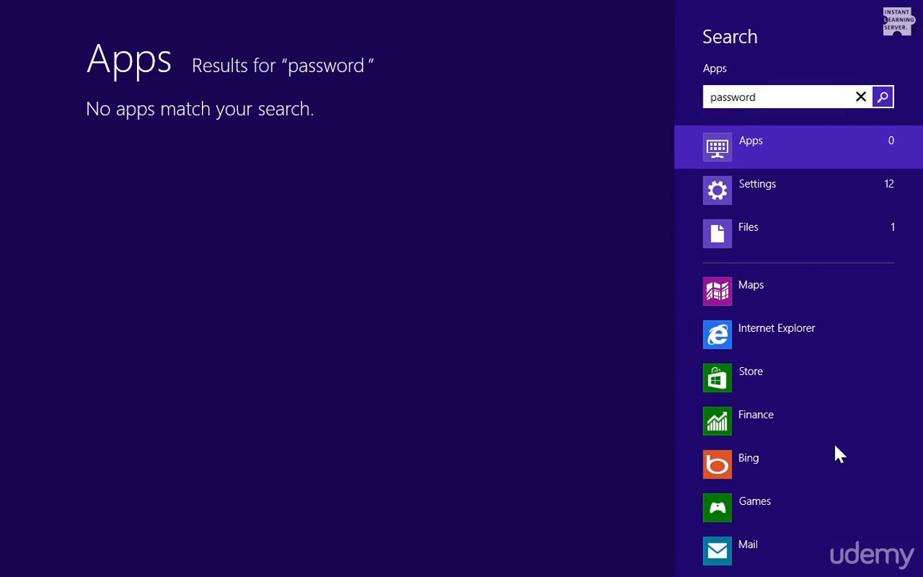
{"action": "left_click", "coordinate": [775, 202]}
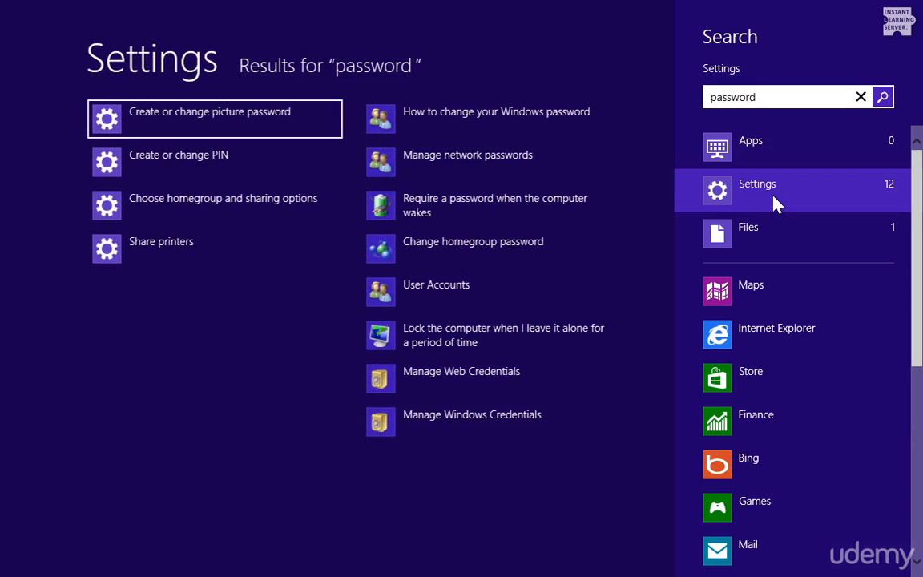
{"action": "left_click", "coordinate": [158, 165]}
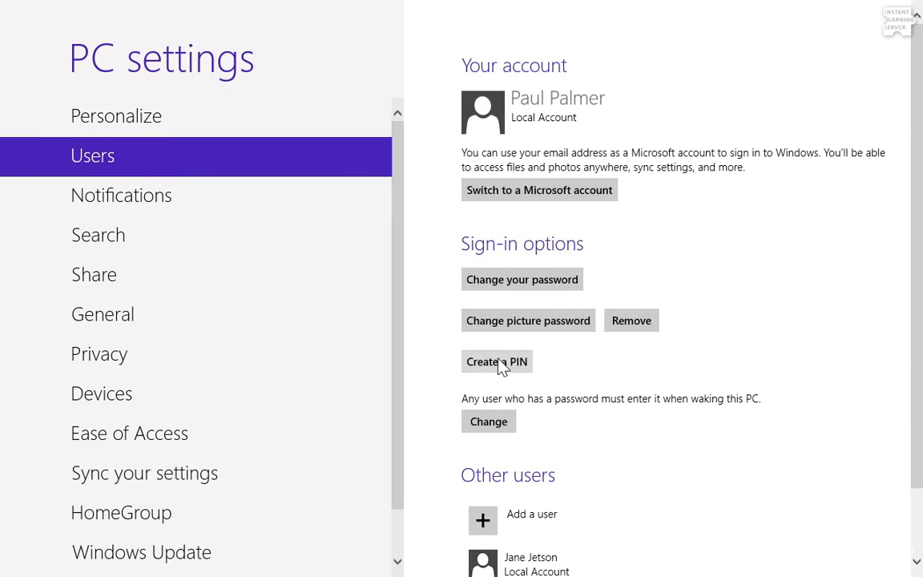
- Start creating a PIN, confirm the current account password, and enter a four-digit PIN
{"action": "left_click", "coordinate": [498, 362]}
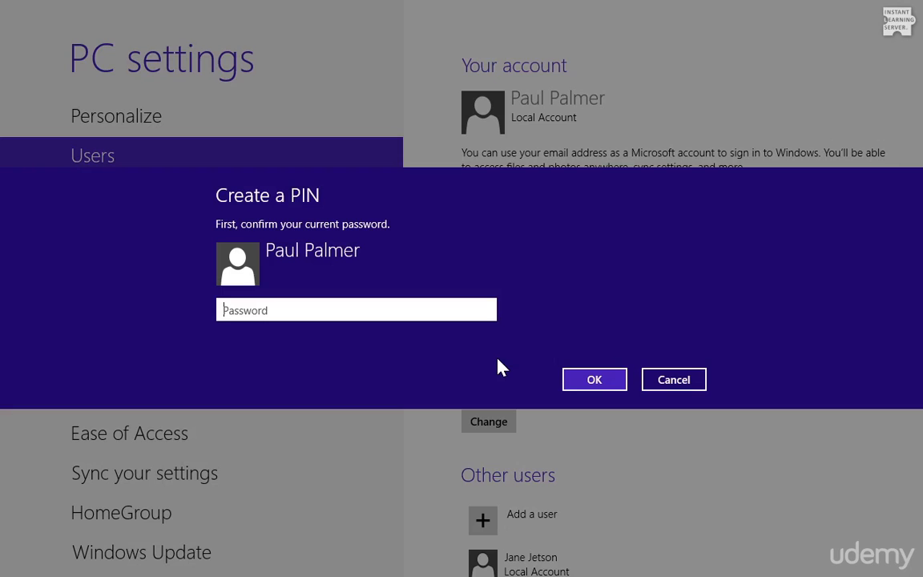
{"action": "type", "text": "12345678"}
{"action": "key", "text": "Return"}
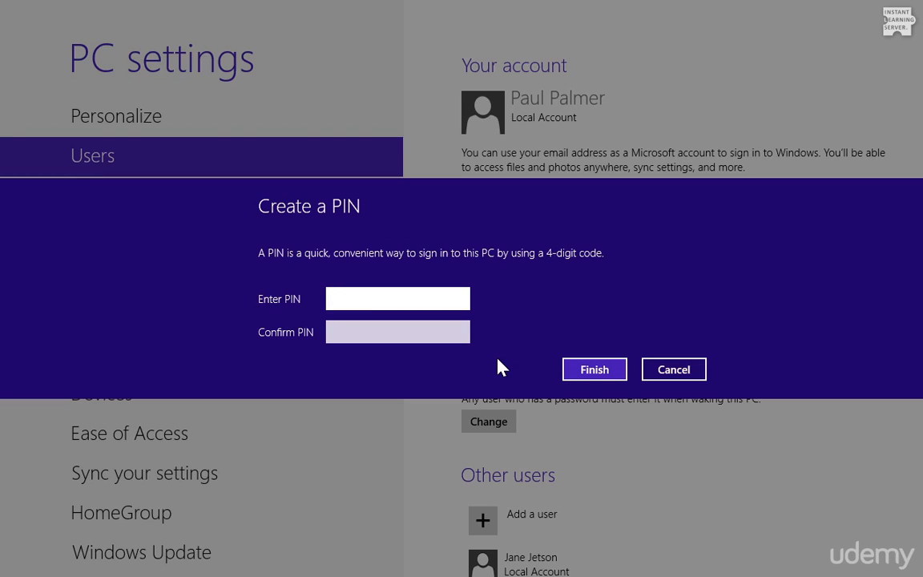
{"action": "type", "text": "1234"}
- Re-enter the four-digit PIN to confirm, check both entries with the reveal buttons, and save it
{"action": "key", "text": "Tab"}
{"action": "type", "text": "1234"}
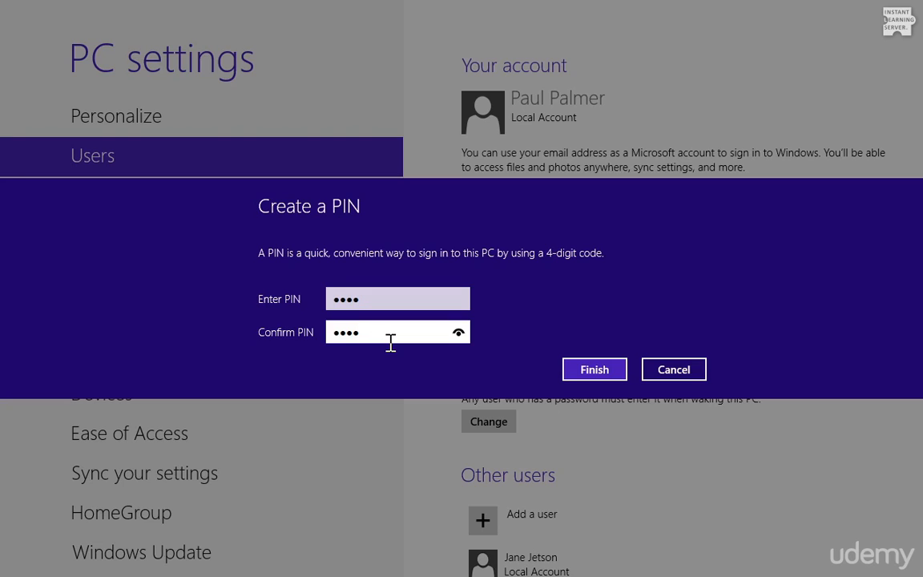
{"action": "left_click", "coordinate": [460, 340]}
{"action": "left_click", "coordinate": [460, 299]}
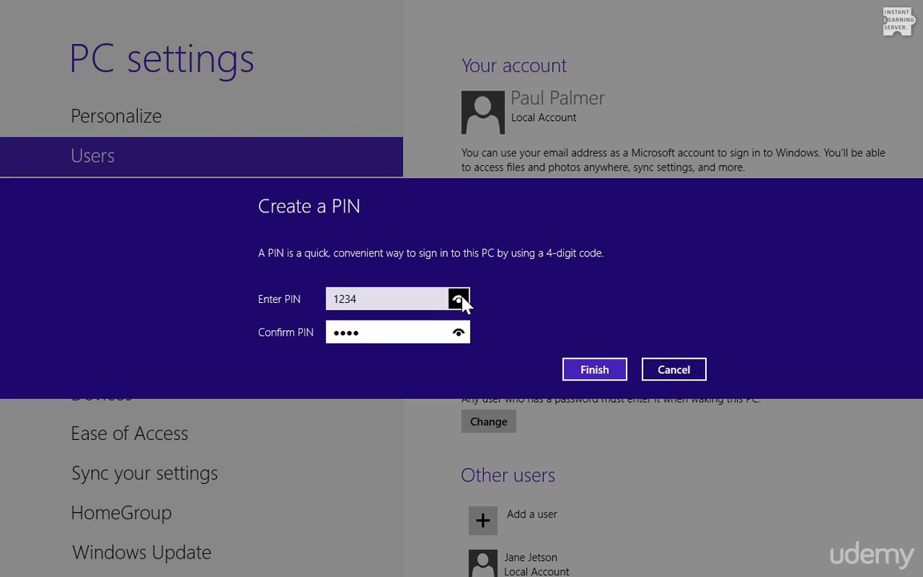
{"action": "left_click_drag", "start_coordinate": [462, 303], "coordinate": [457, 385]}
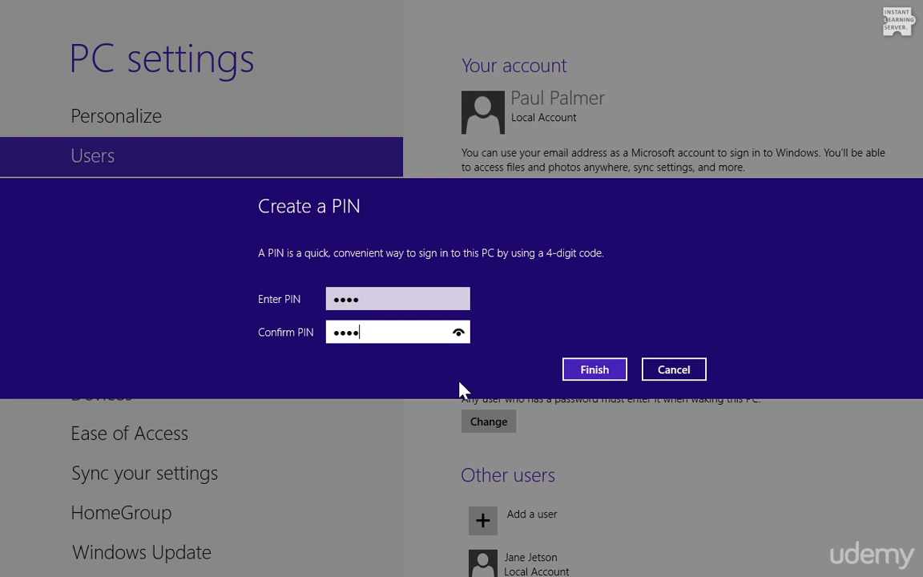
{"action": "left_click", "coordinate": [598, 372]}
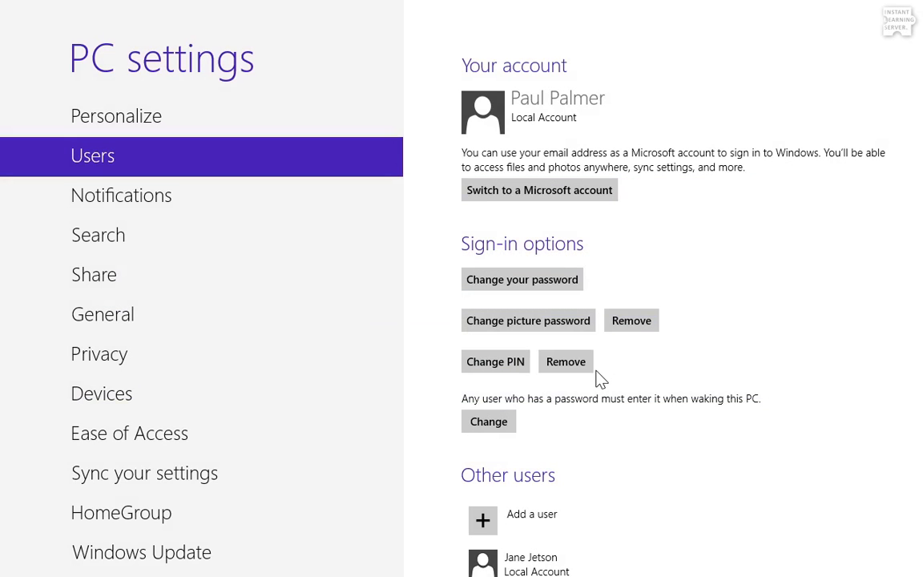
- Close PC settings and lock the PC from the account menu
{"action": "left_click_drag", "start_coordinate": [443, 14], "coordinate": [454, 553]}
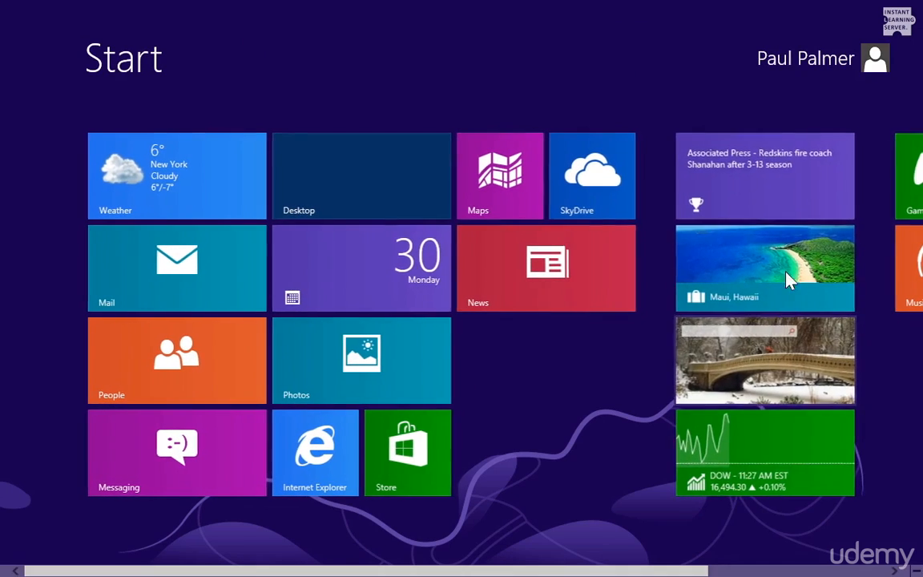
{"action": "left_click", "coordinate": [799, 56]}
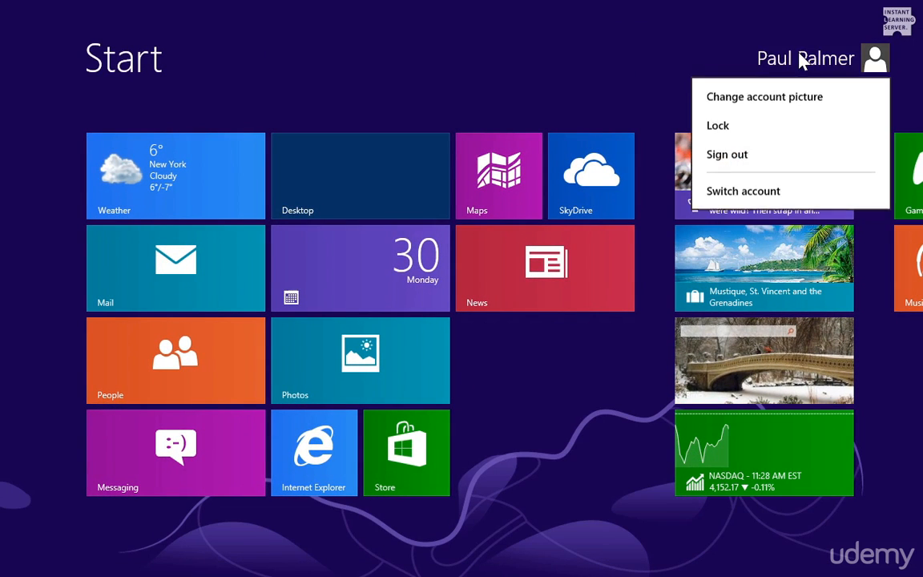
{"action": "left_click", "coordinate": [759, 128]}
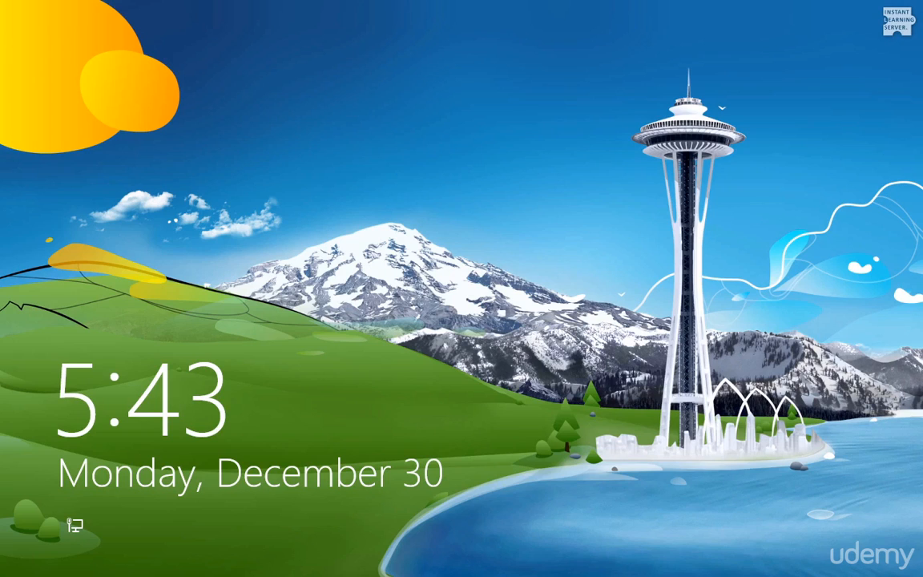
- From the lock screen, choose the PIN sign-in option and enter the new PIN
{"action": "left_click", "coordinate": [453, 305]}
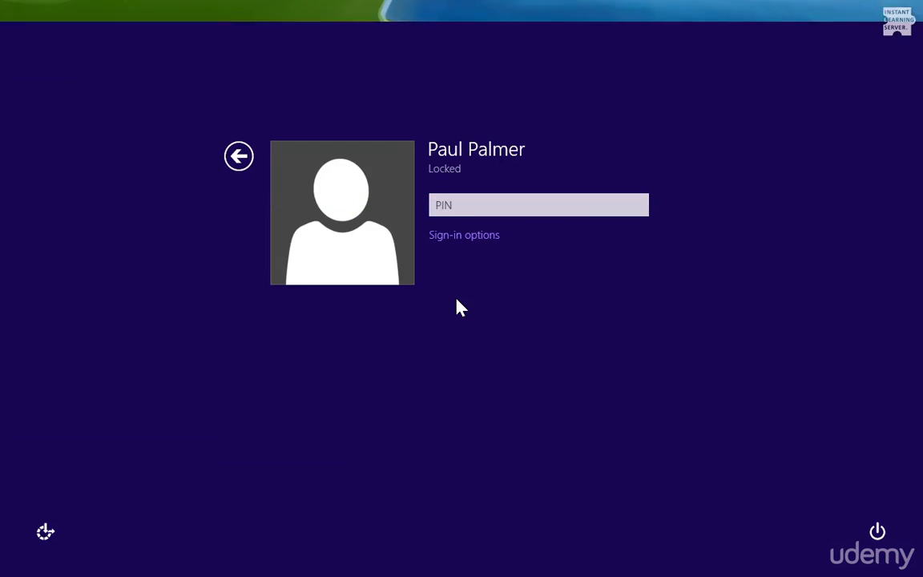
{"action": "left_click", "coordinate": [467, 234]}
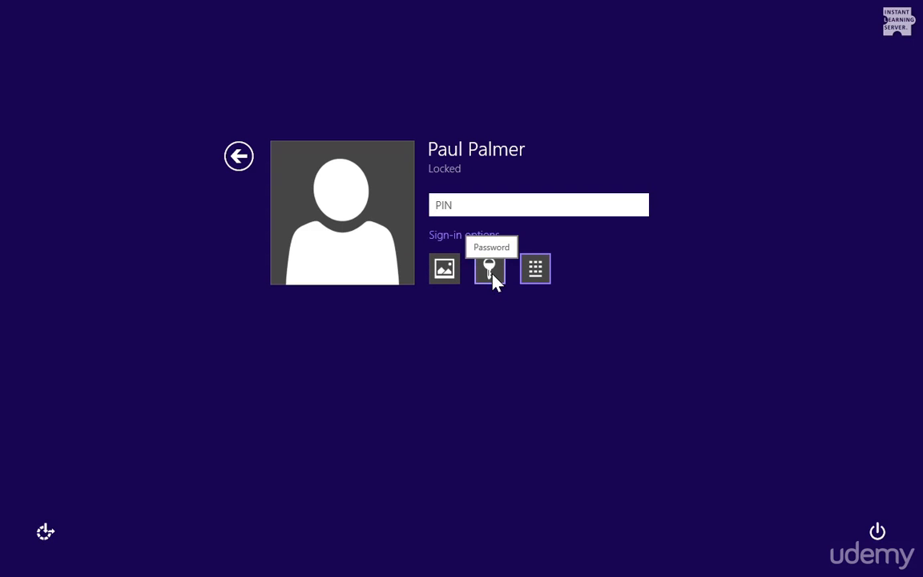
{"action": "left_click", "coordinate": [536, 270]}
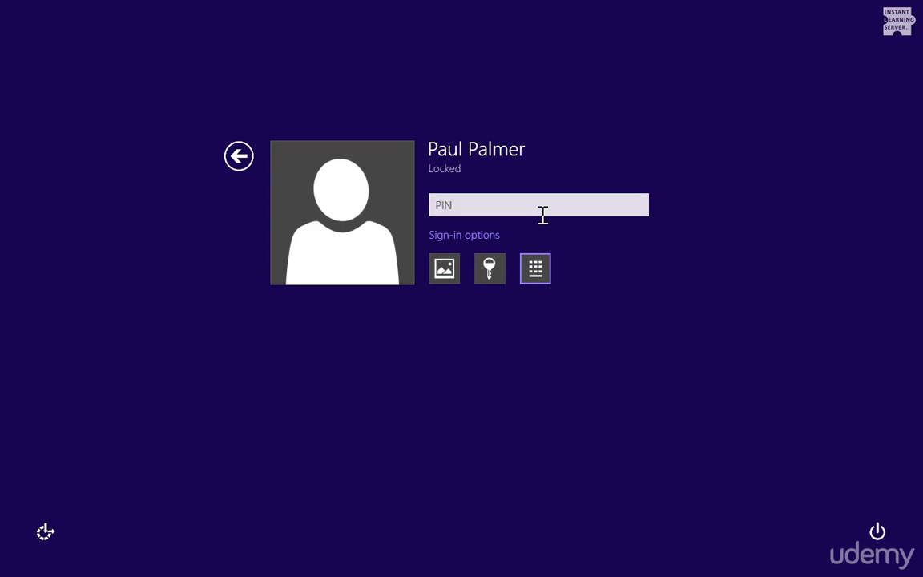
{"action": "type", "text": "1234"}
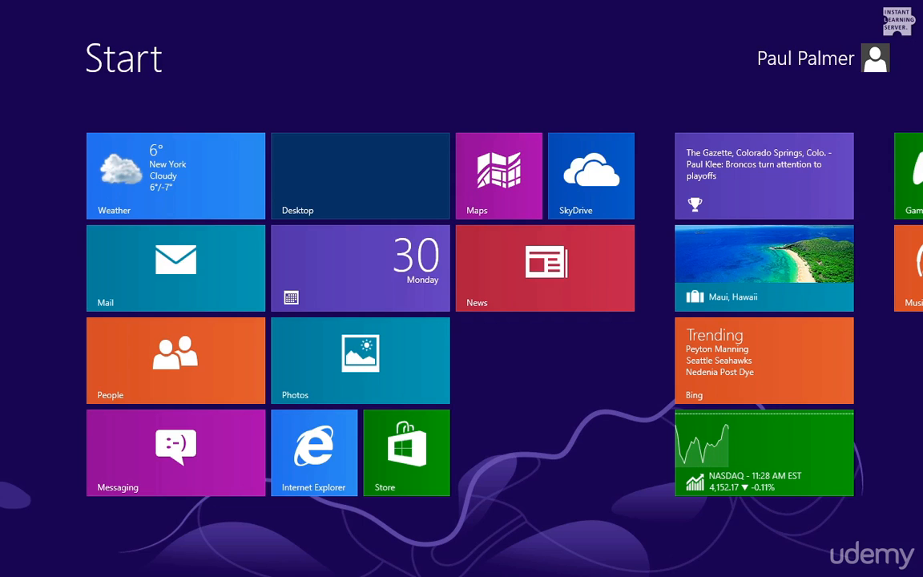
- Find the Users settings through a 'password' search, then remove the PIN and picture password
{"action": "type", "text": "passw"}
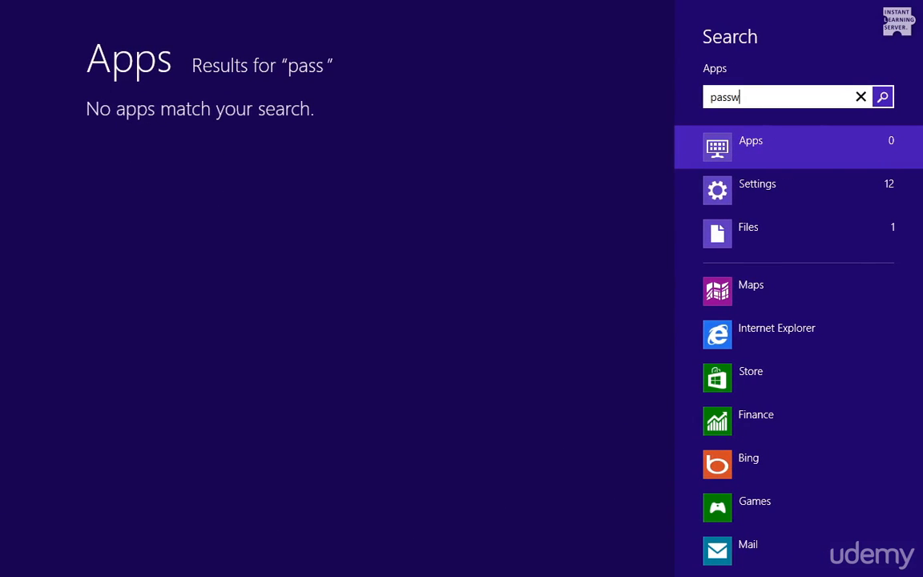
{"action": "type", "text": "ord"}
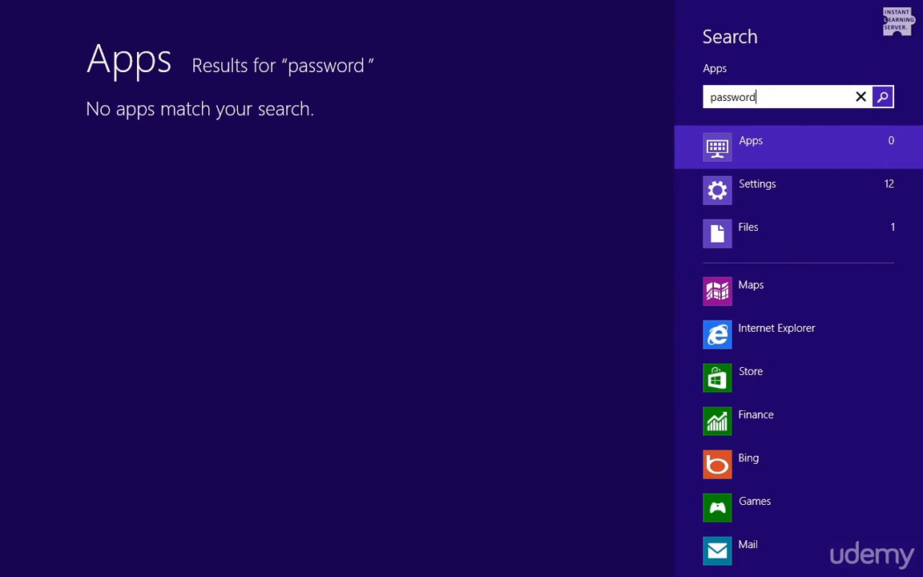
{"action": "left_click", "coordinate": [816, 194]}
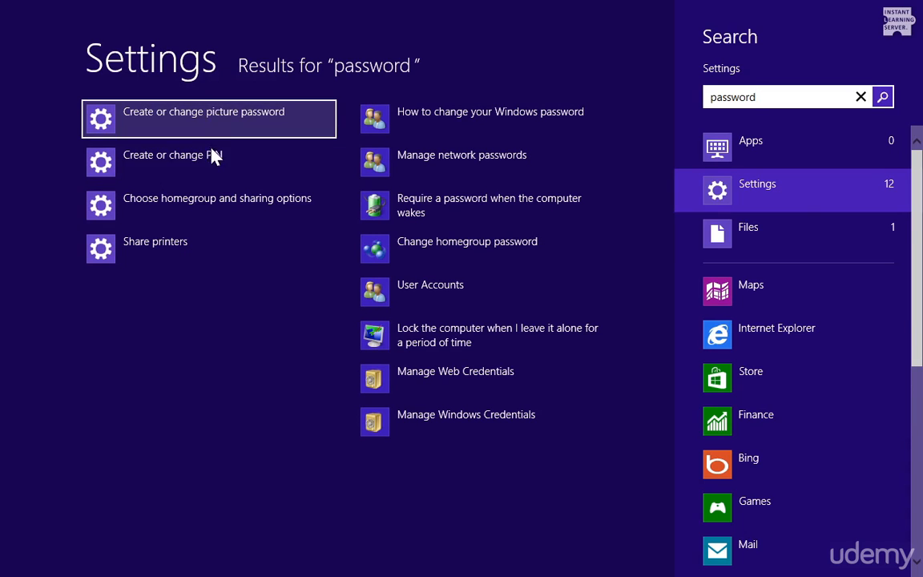
{"action": "left_click", "coordinate": [216, 120]}
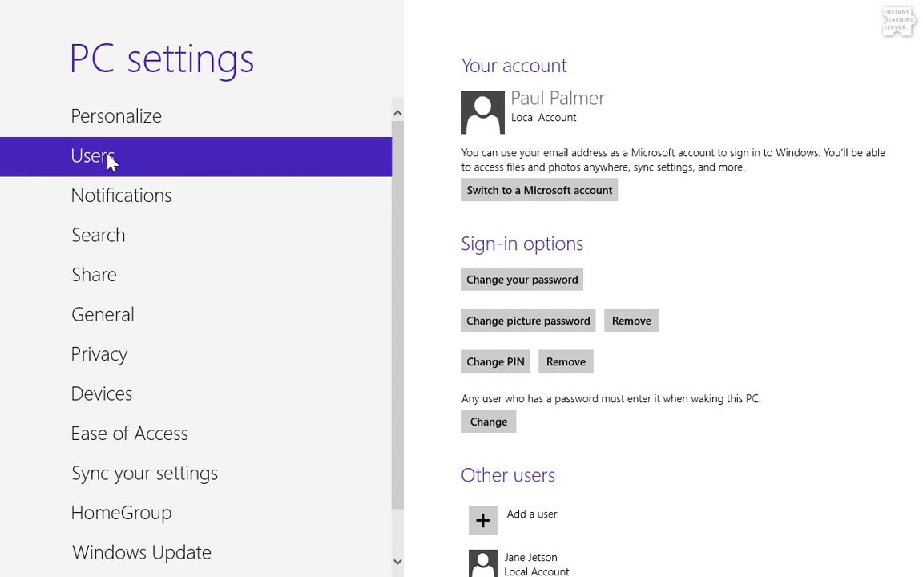
{"action": "left_click", "coordinate": [566, 361]}
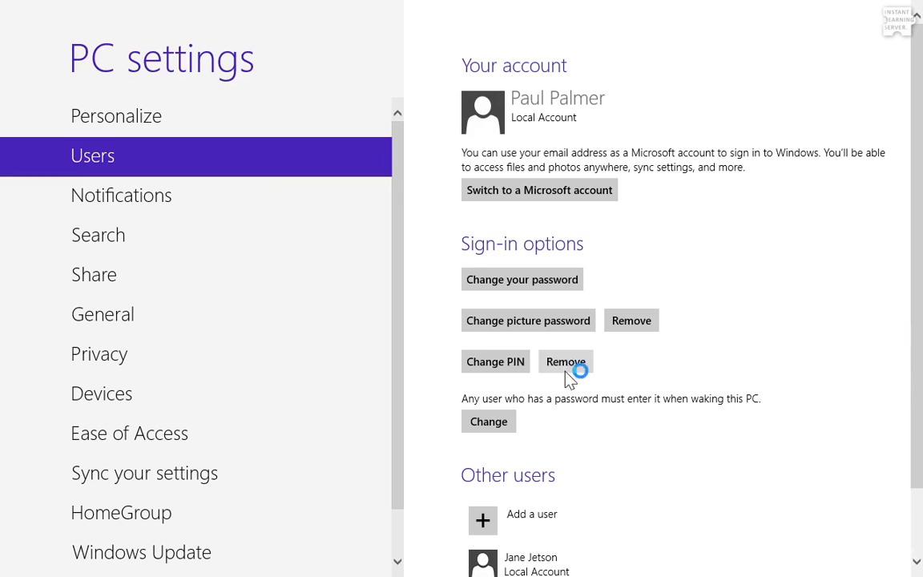
{"action": "left_click", "coordinate": [630, 327]}
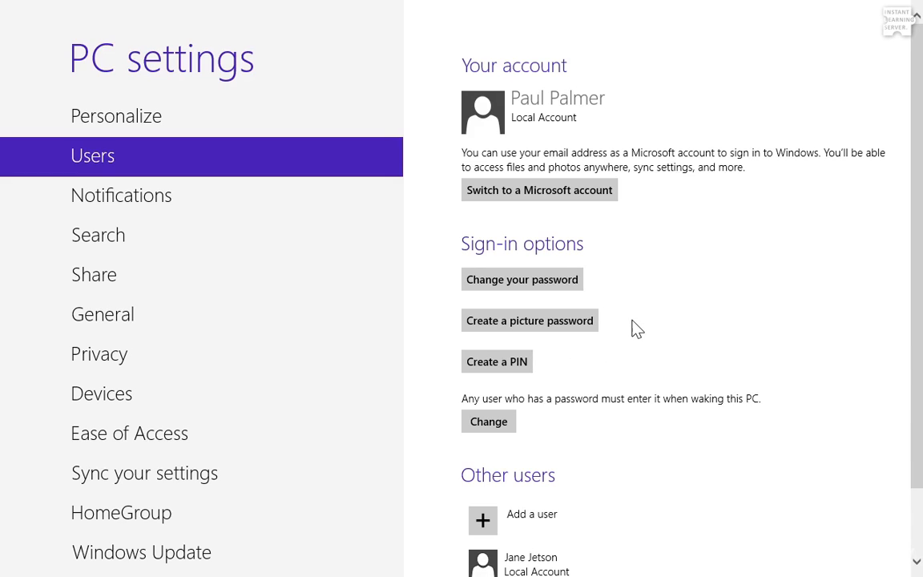